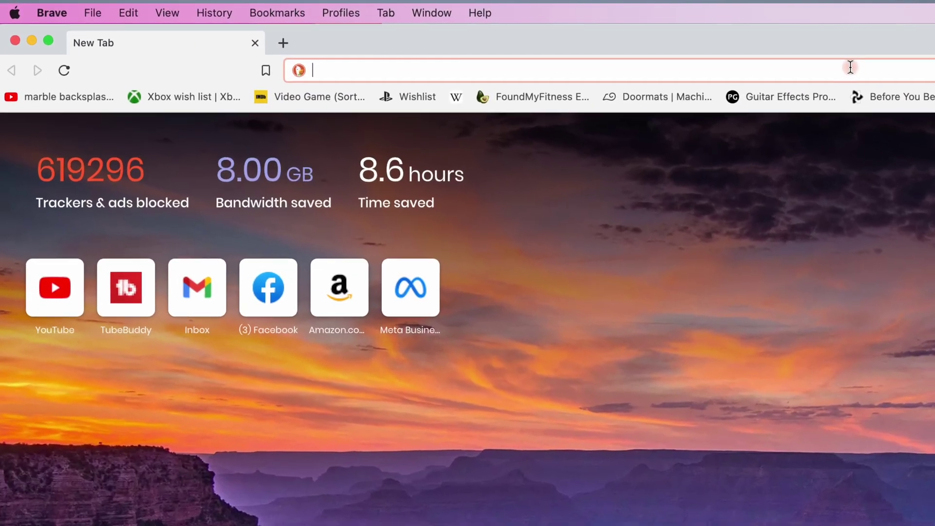
- Load business.facebook.com/settings/pixels in Brave by pasting the address
text(business.facebook.com/settings/pixels)
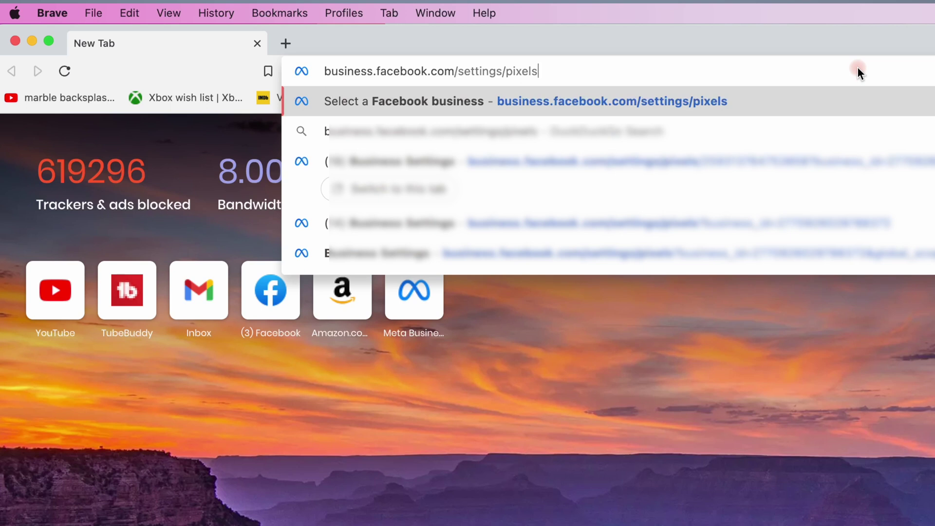
key(Return)
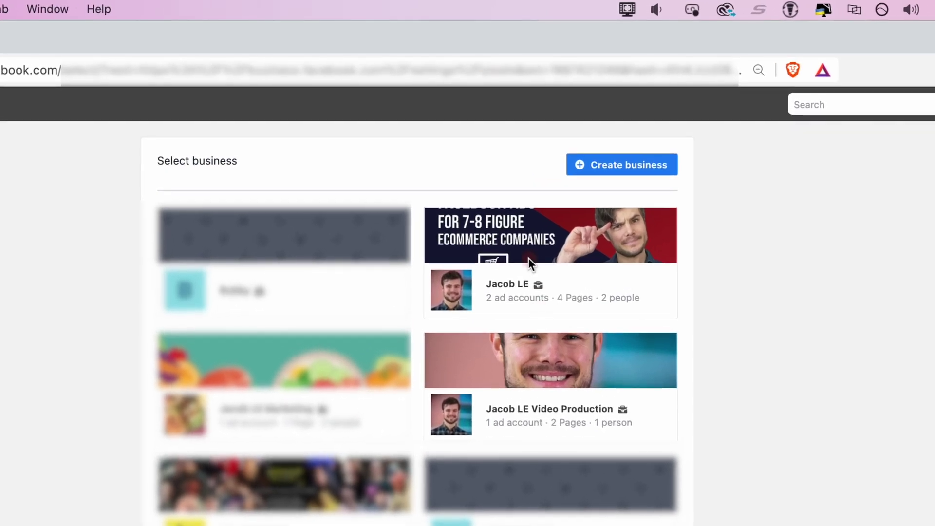
- Select the business account, open the pixel's Settings and scroll down to the Conversions API section
click(551, 254)
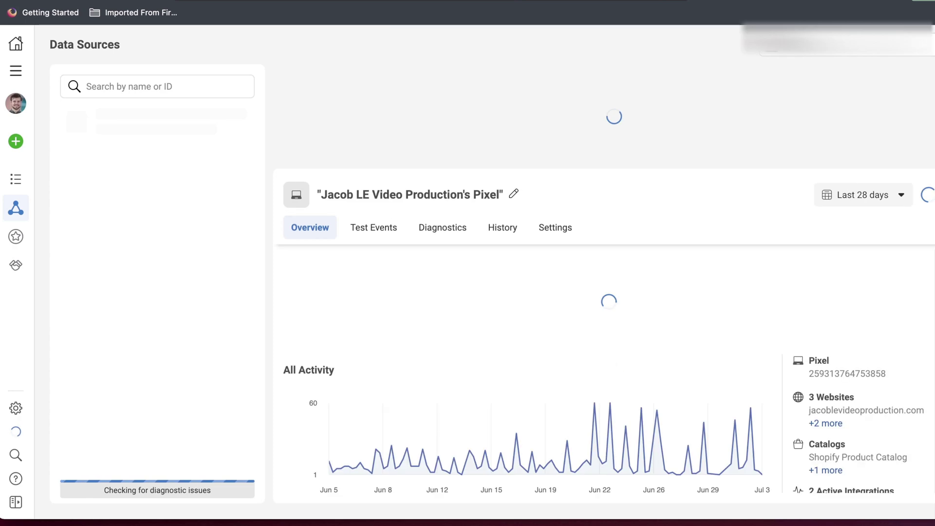
scroll(527, 227, down, 2)
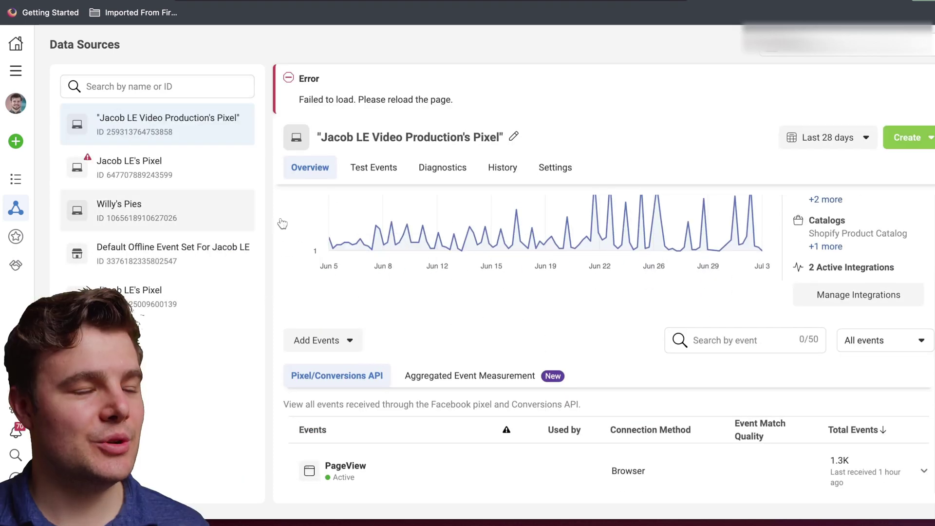
click(564, 168)
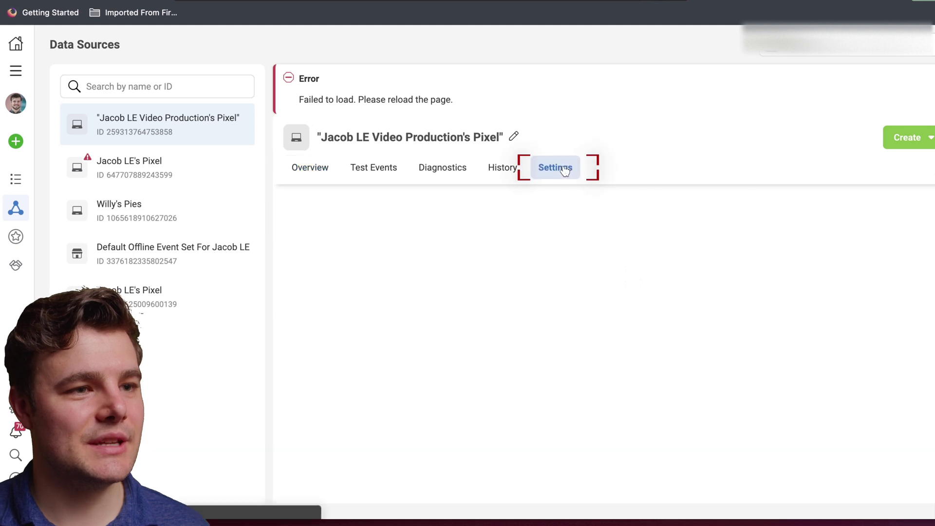
scroll(624, 314, down, 10)
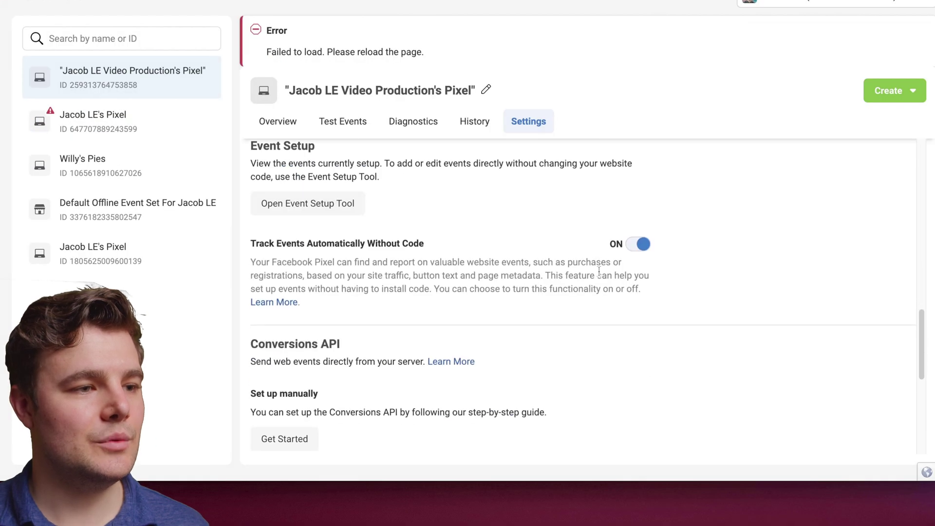
scroll(599, 271, down, 2)
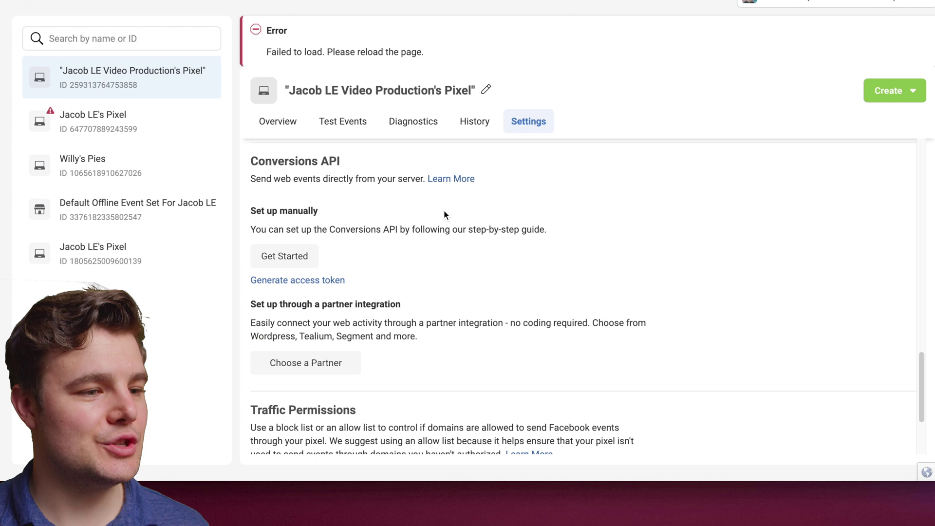
scroll(357, 271, down, 1)
- Choose WooCommerce from the Conversions API partners and advance past Download Plugin to Install Plugin
click(301, 301)
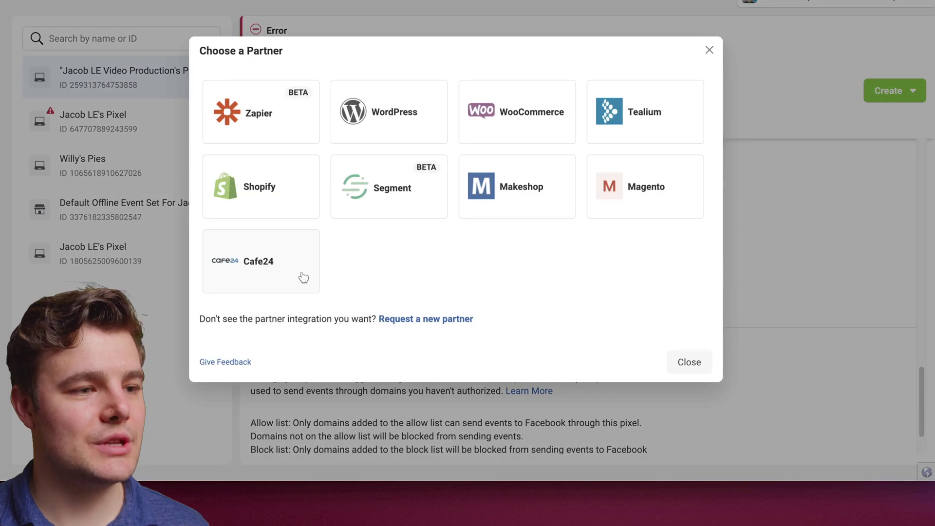
click(537, 106)
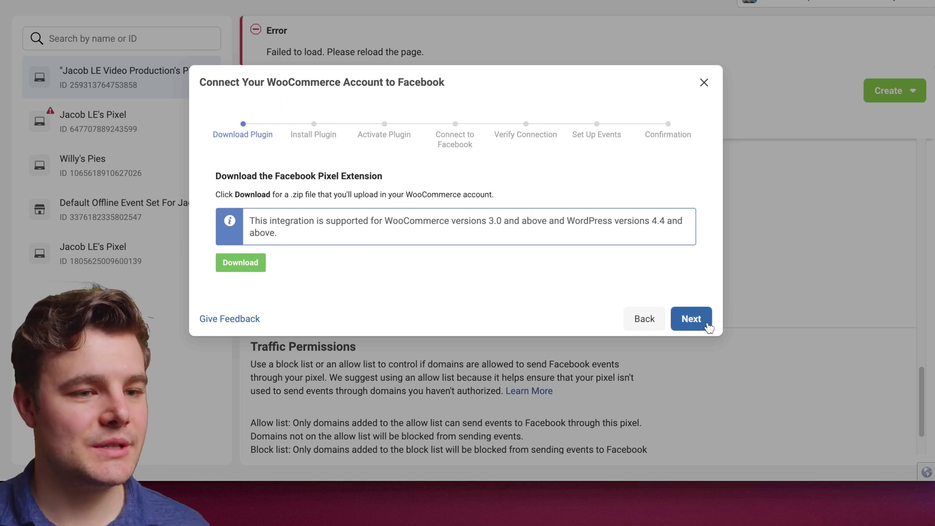
click(691, 318)
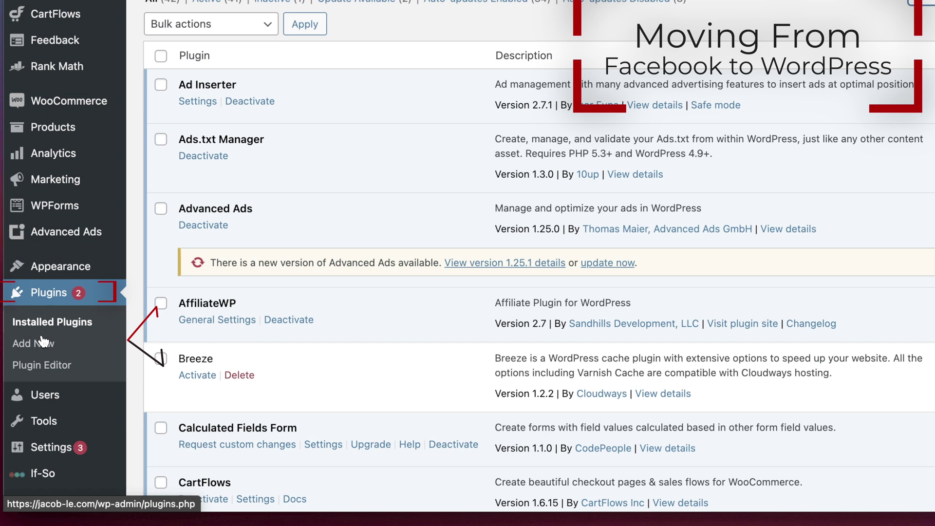
- Search Add New plugins for 'facebook for woocommerce' and install the Facebook for WooCommerce plugin
click(42, 345)
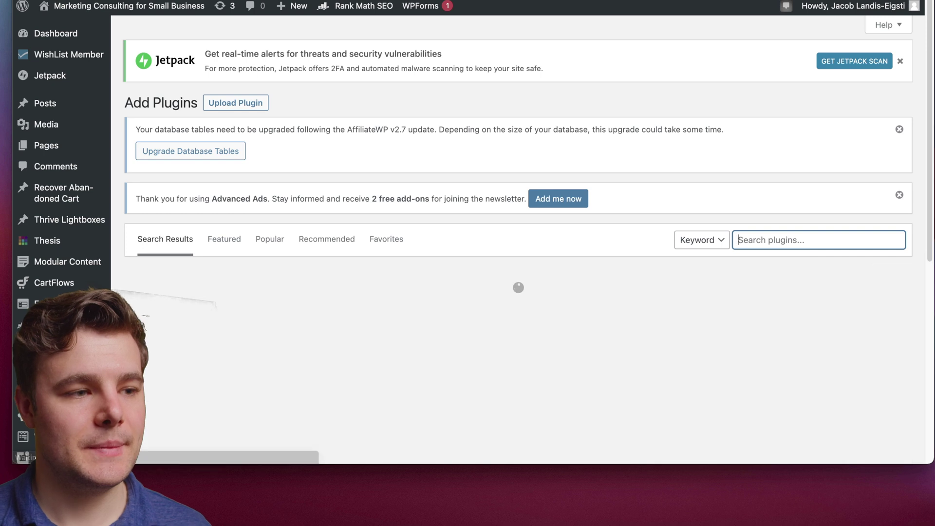
text(faceboo)
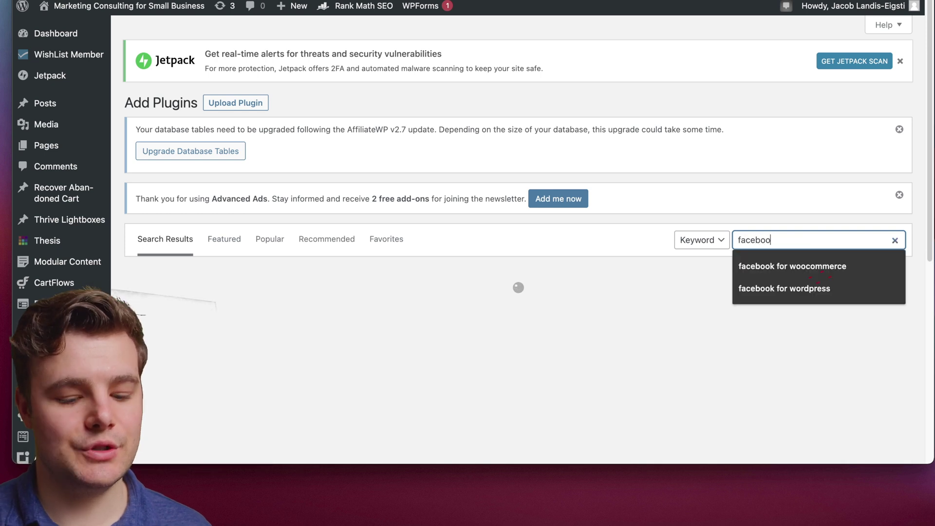
text(k for woo)
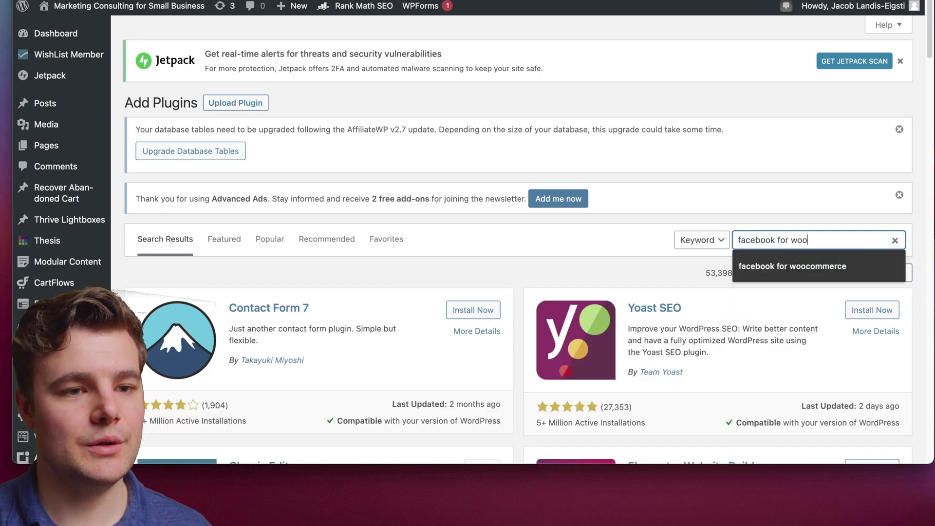
text(commerce)
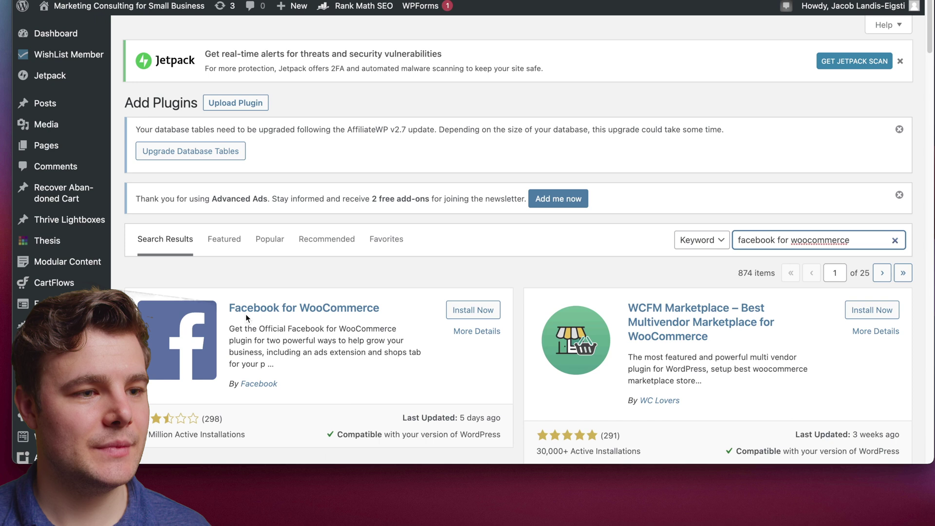
click(482, 317)
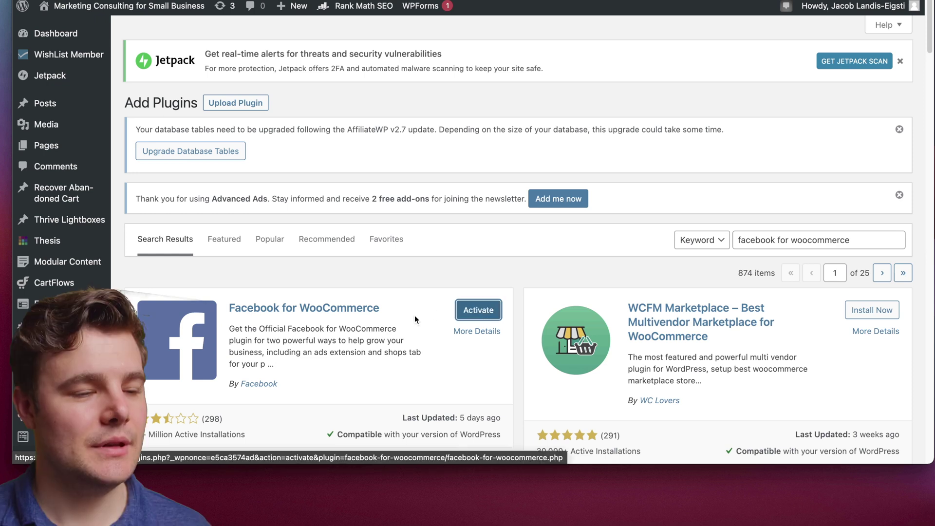
- Activate the newly installed Facebook for WooCommerce plugin
click(478, 311)
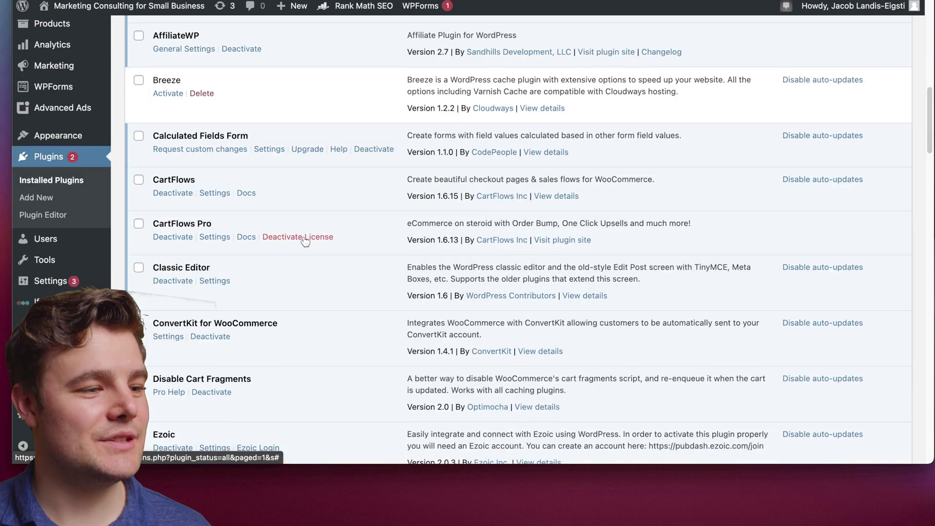
scroll(304, 237, down, 6)
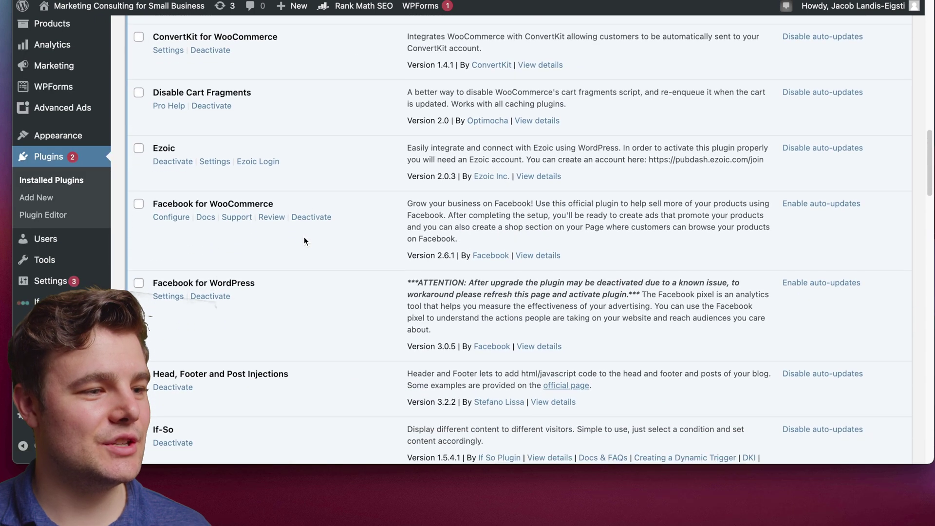
scroll(304, 237, down, 2)
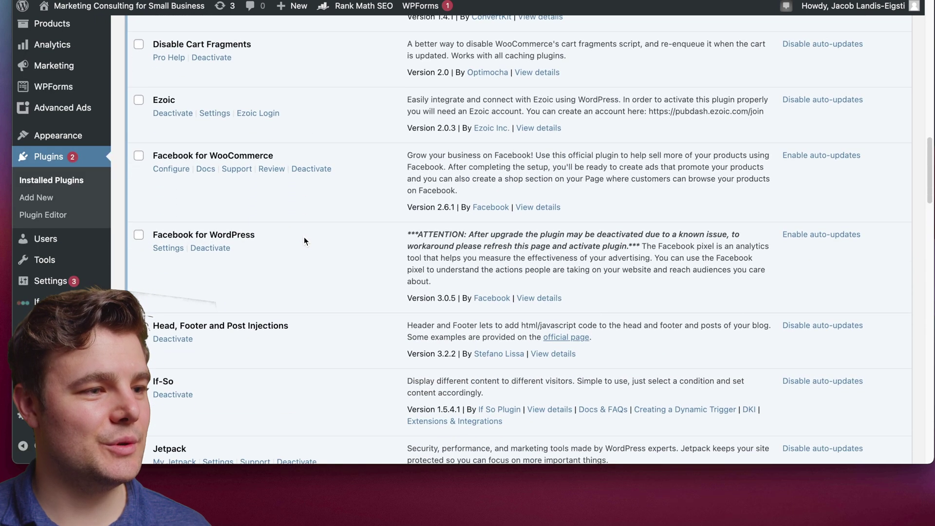
- Open the Facebook for WooCommerce setup page and start the connection to Facebook with Get Started
click(174, 171)
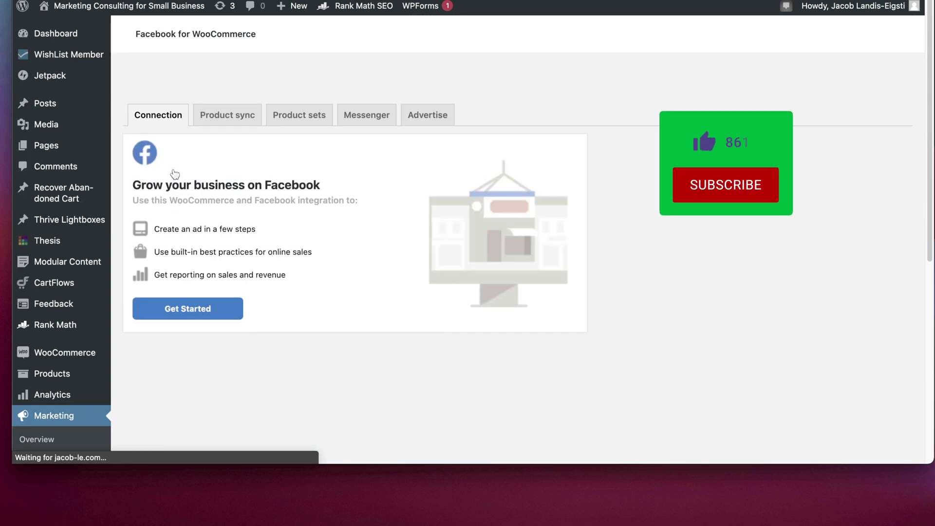
scroll(204, 156, down, 3)
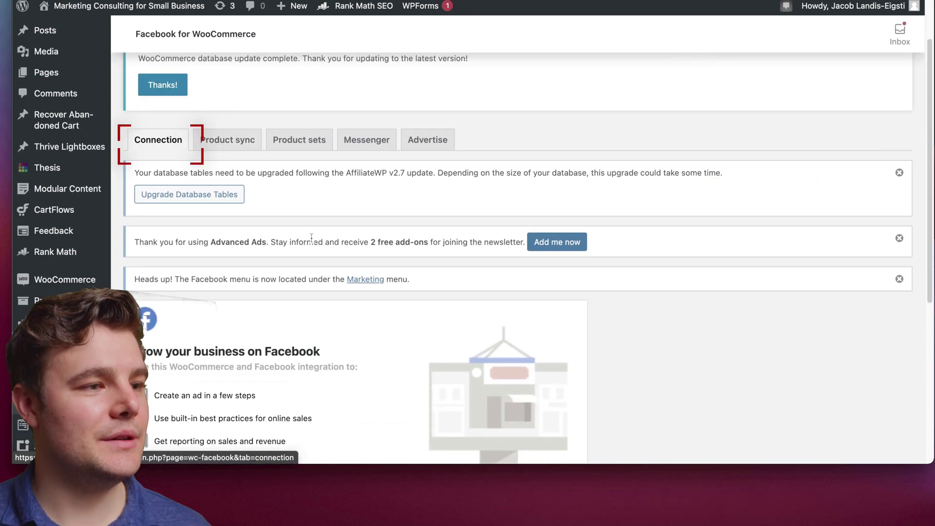
scroll(311, 237, down, 4)
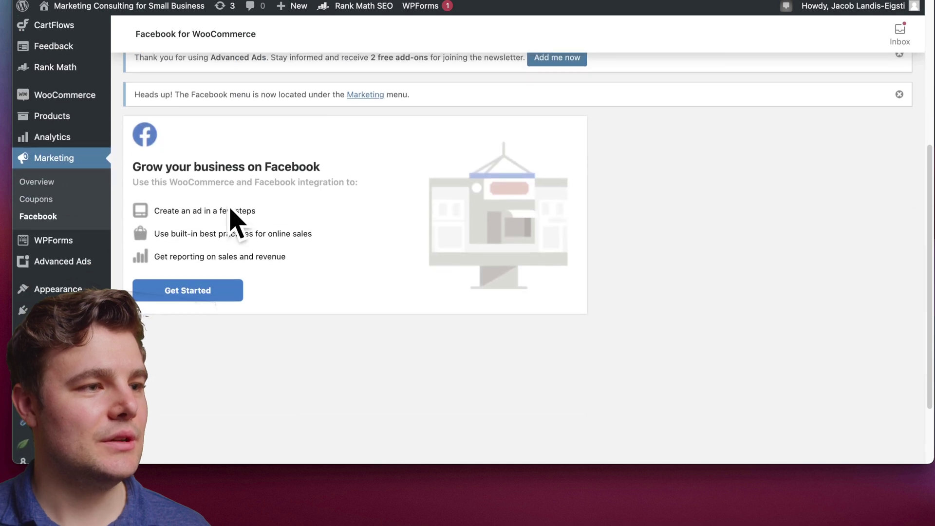
click(195, 294)
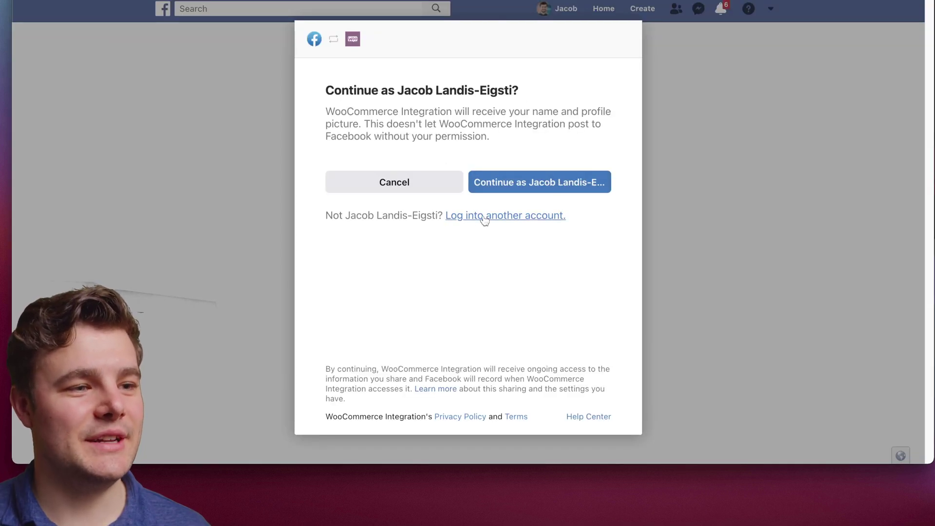
- Continue with the signed-in Facebook account, accept shop features and select the Business Manager account
click(547, 178)
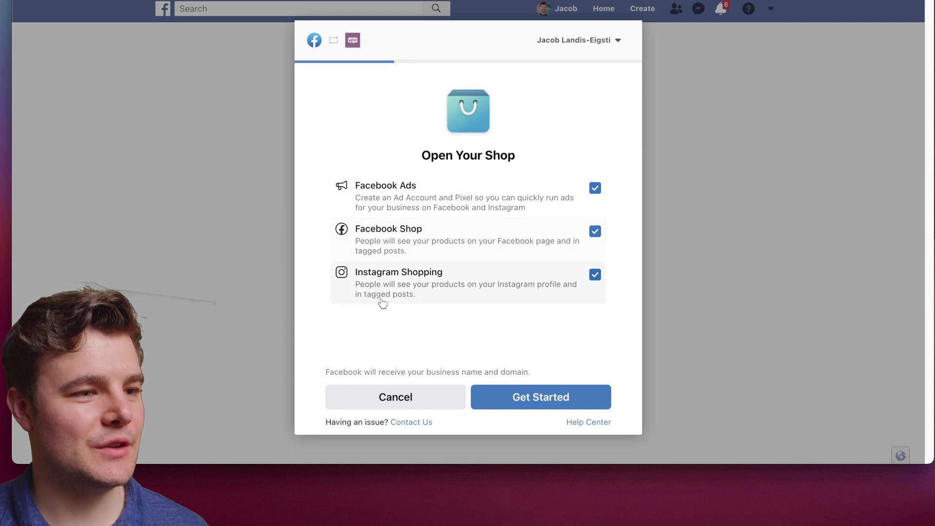
click(515, 395)
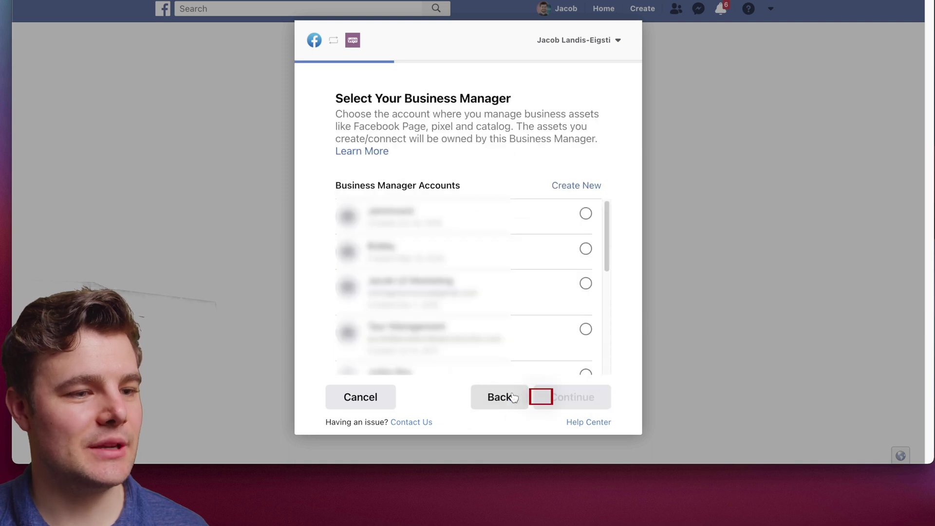
scroll(427, 250, down, 2)
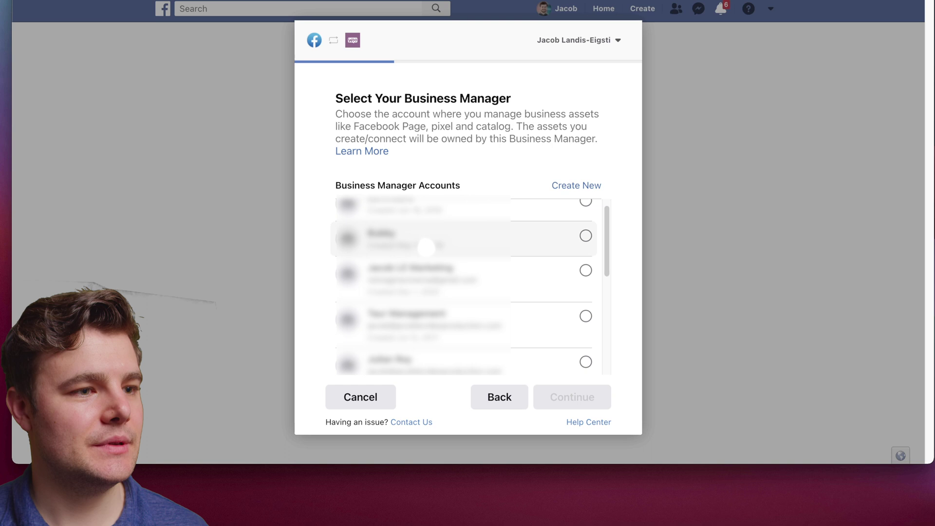
scroll(426, 247, down, 4)
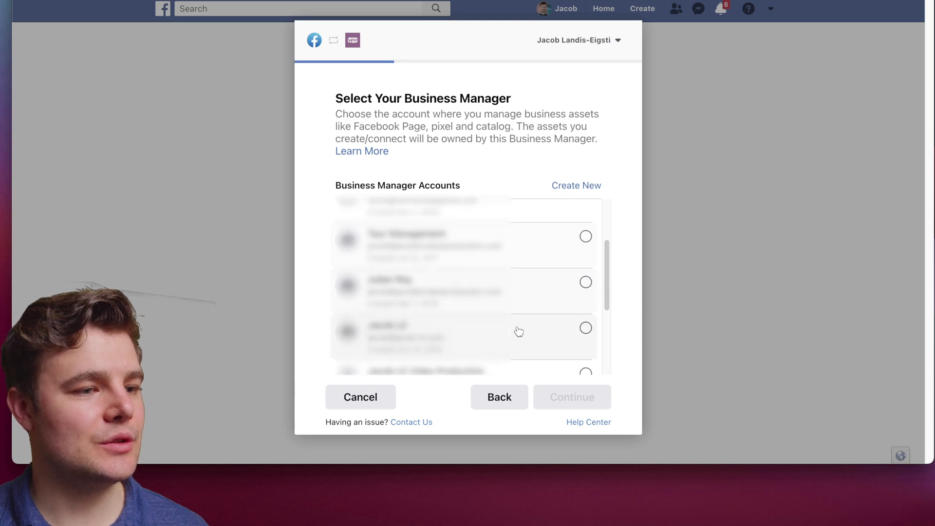
click(583, 331)
click(578, 396)
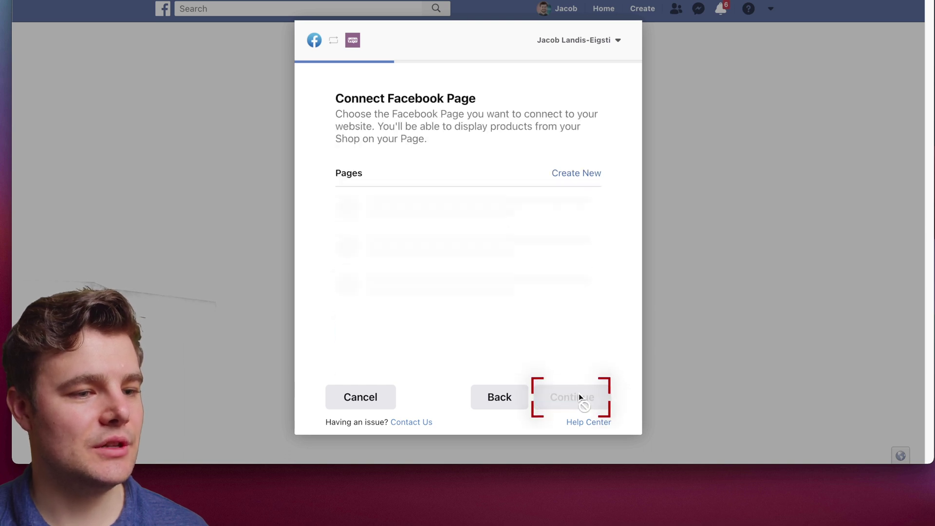
- Select the Facebook Page to connect to the website
scroll(468, 278, down, 5)
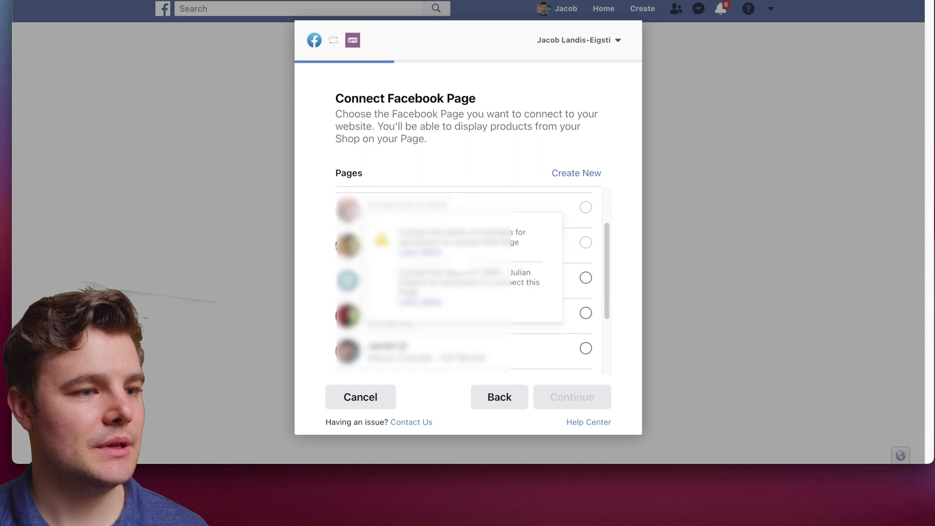
click(585, 249)
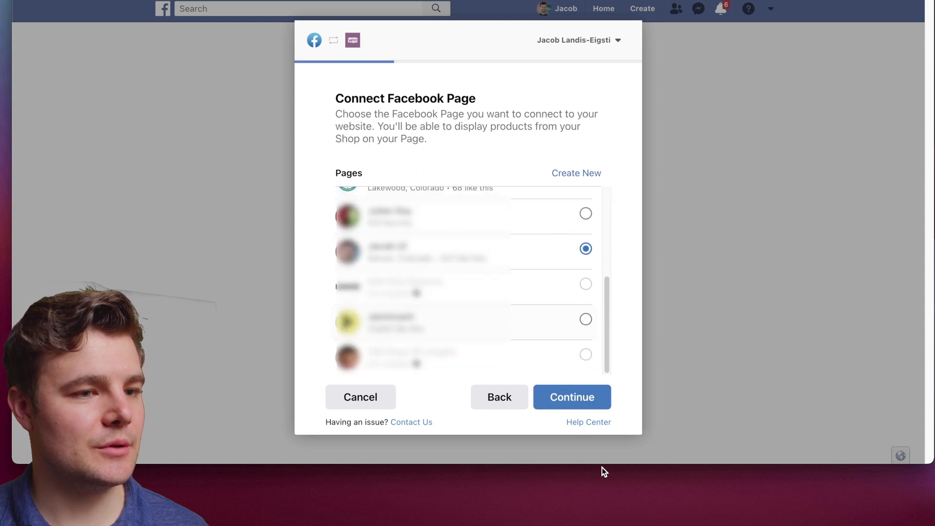
click(579, 398)
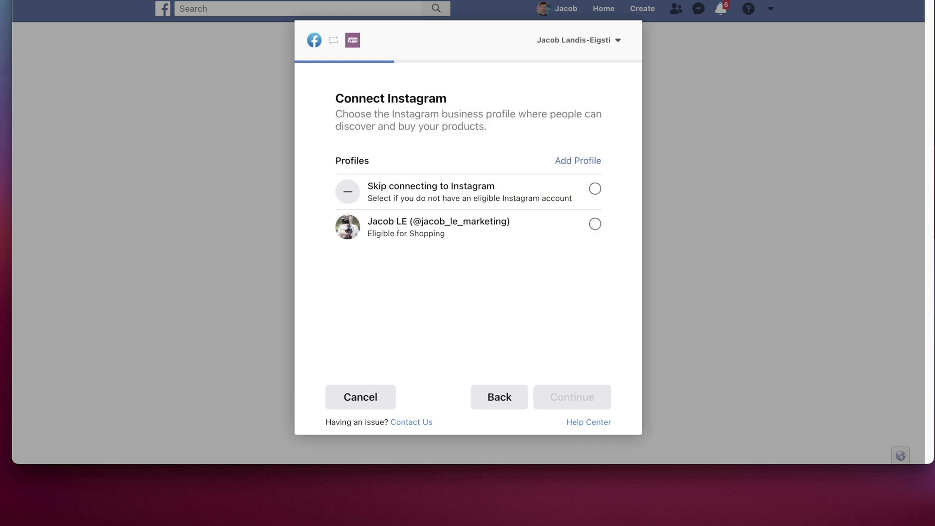
- Link the Instagram business profile and the first catalog to the connection
click(594, 224)
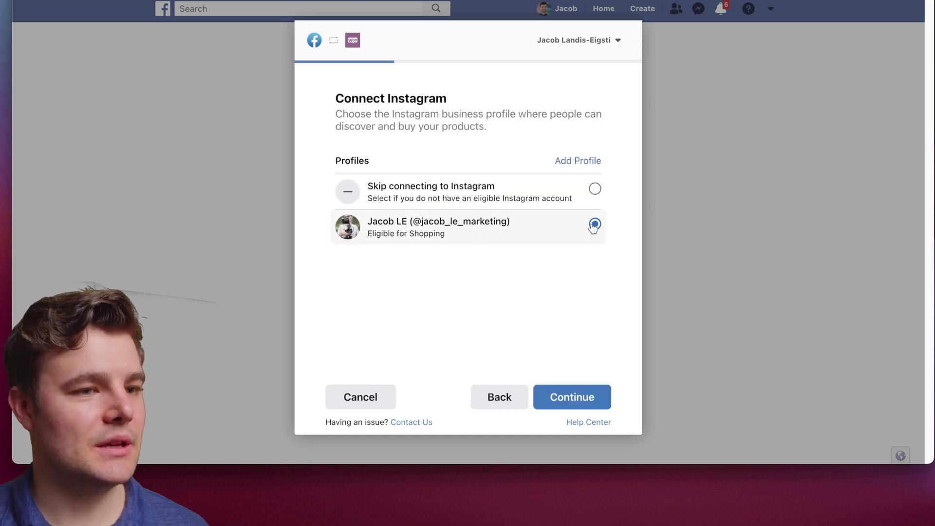
click(587, 400)
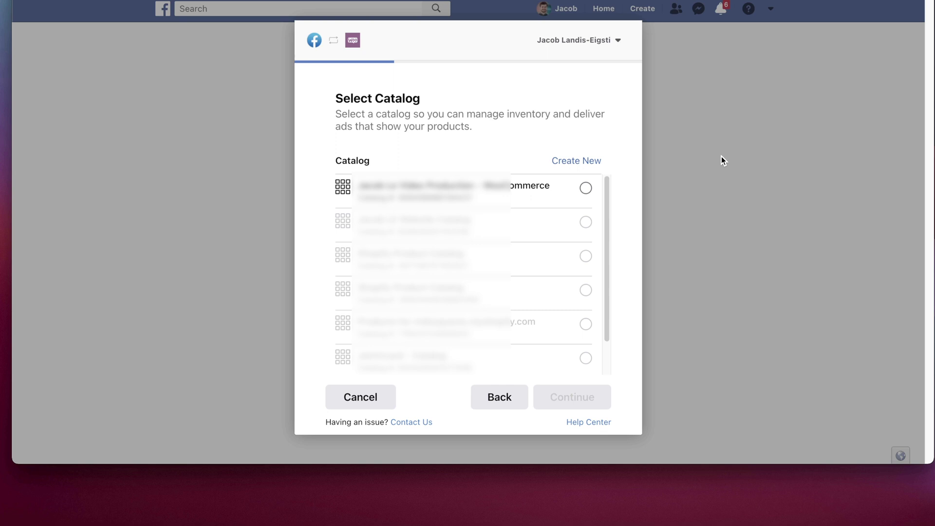
click(456, 192)
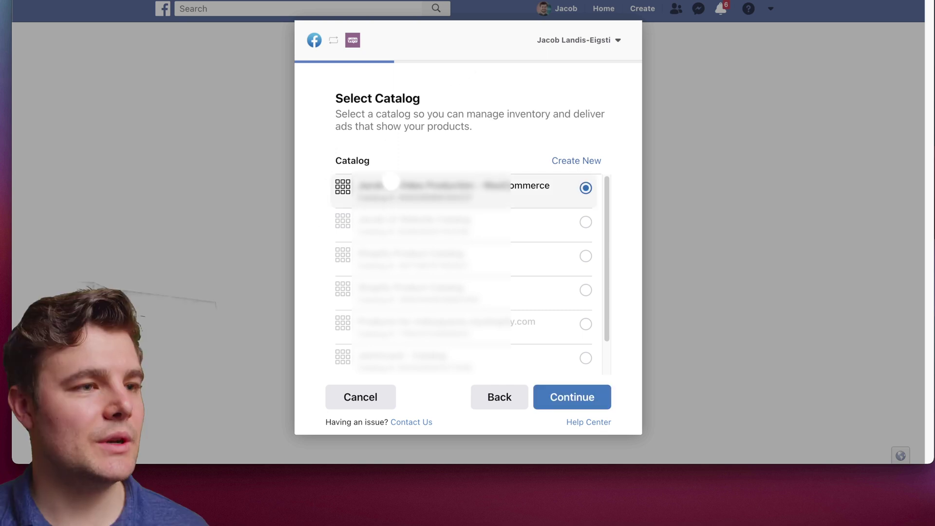
click(587, 401)
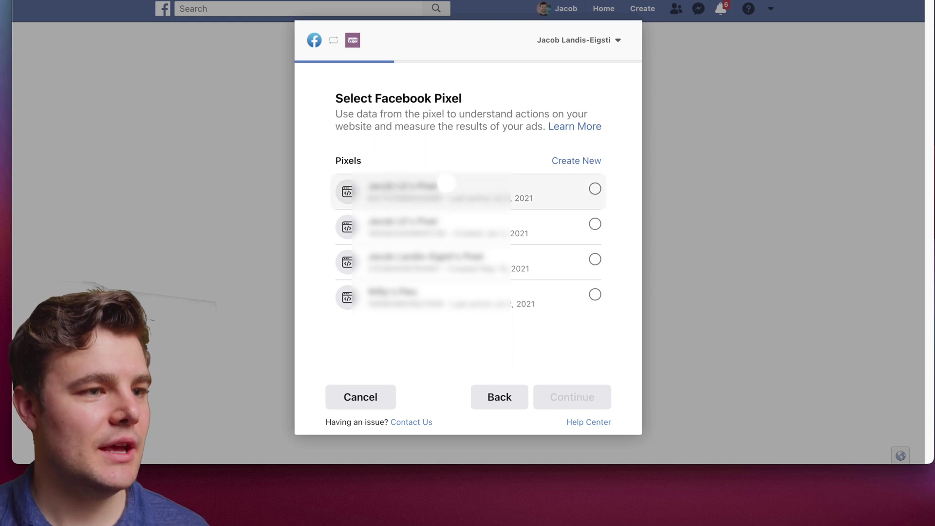
- Select the first pixel and confirm the commerce account
click(595, 191)
click(596, 394)
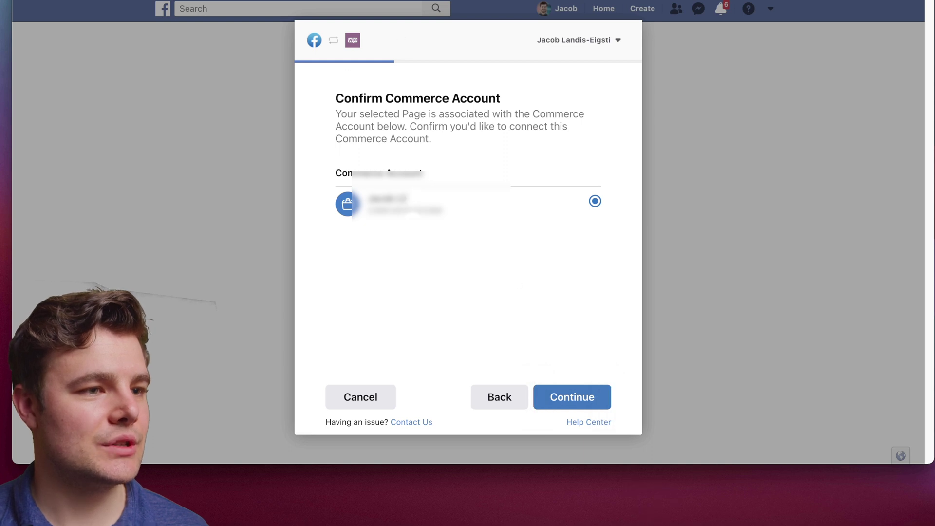
click(573, 403)
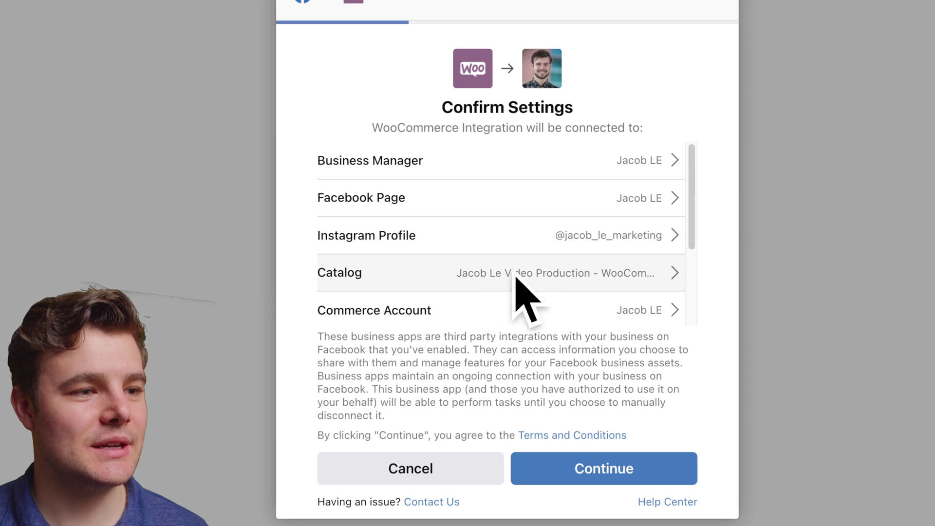
- Review the Confirm Settings summary and advanced matching options, then accept the settings and permissions
scroll(634, 271, down, 3)
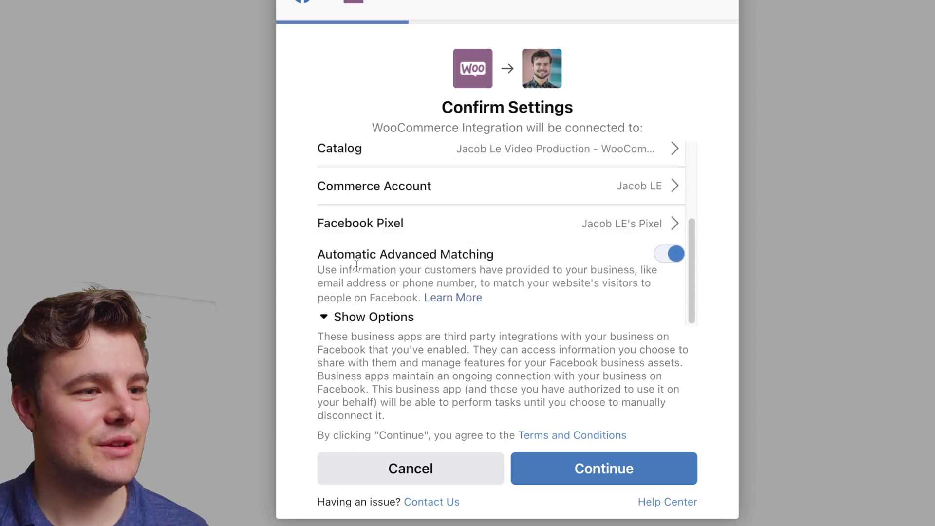
click(356, 320)
scroll(412, 253, down, 5)
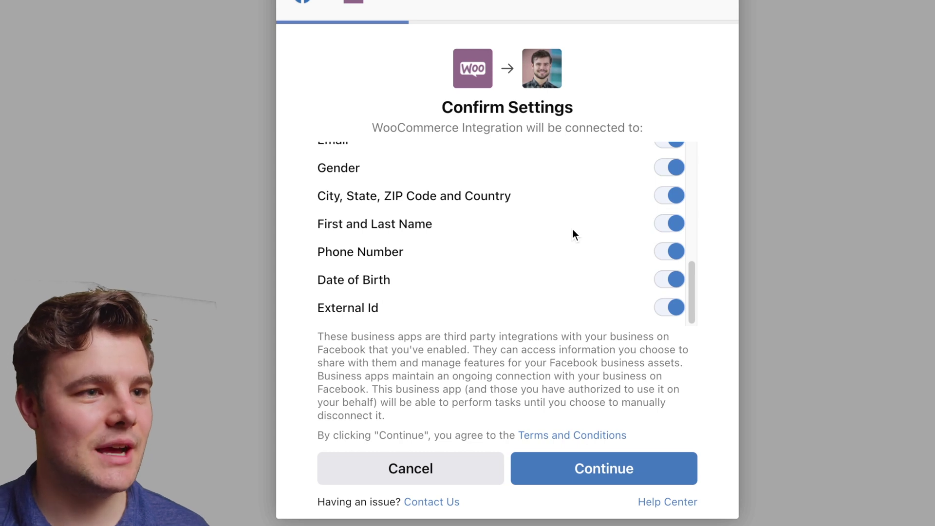
click(644, 468)
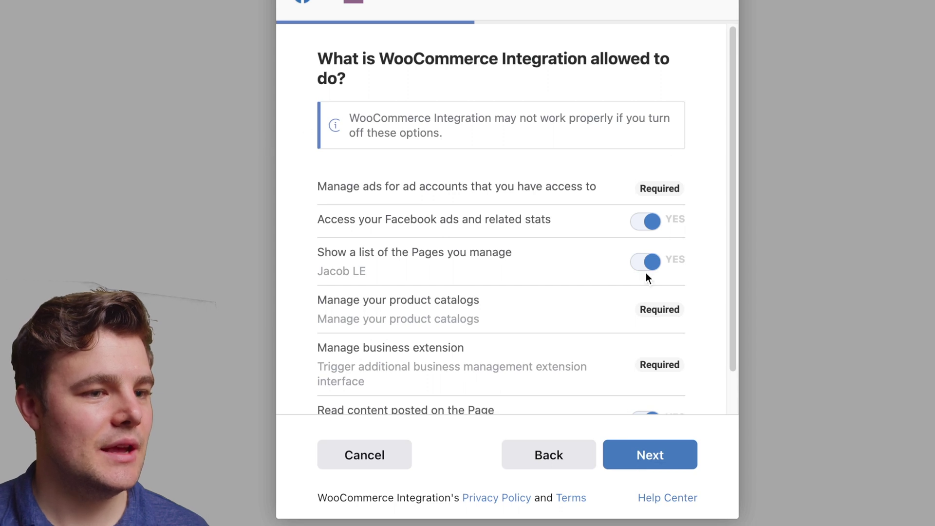
scroll(598, 291, down, 2)
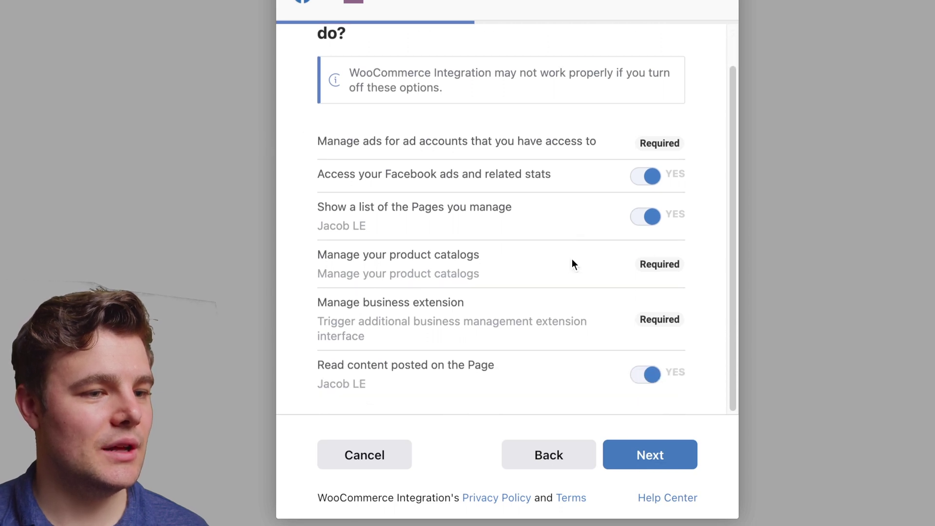
click(668, 467)
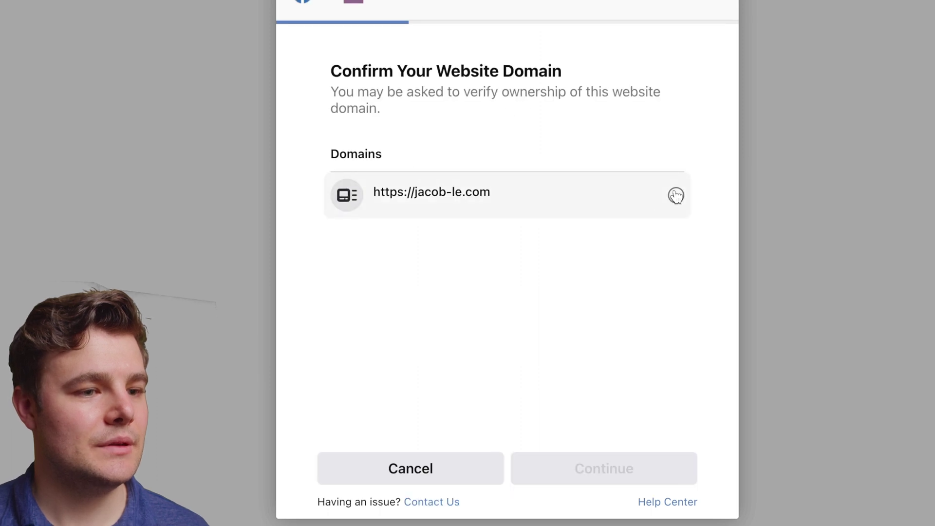
- Select the store's website domain under Domains and confirm it
click(676, 195)
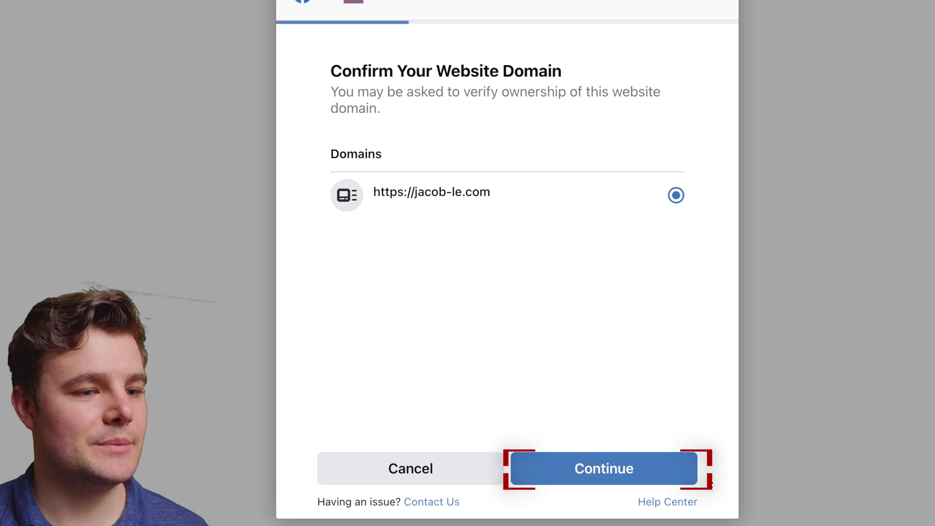
click(685, 474)
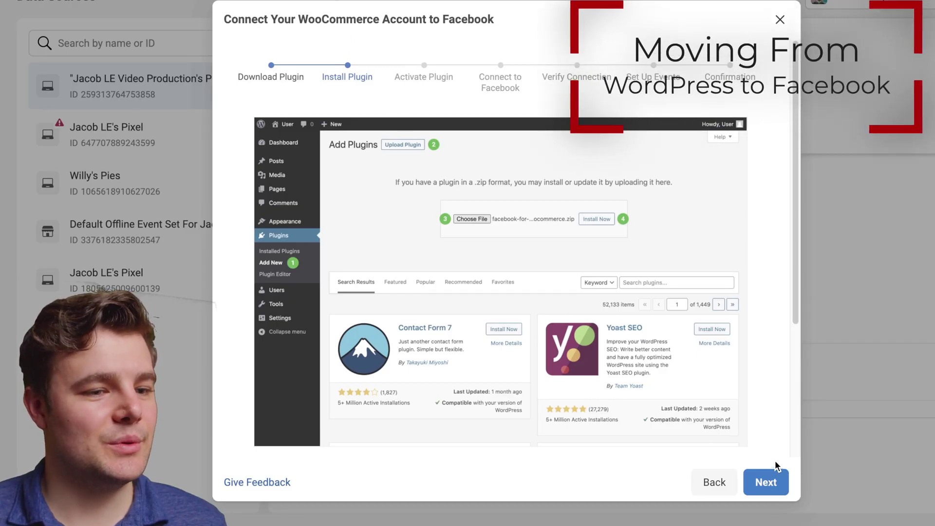
- Step through Activate Plugin and Connect to Facebook to Verify Connection, then verify the WooCommerce connection
click(766, 482)
click(768, 485)
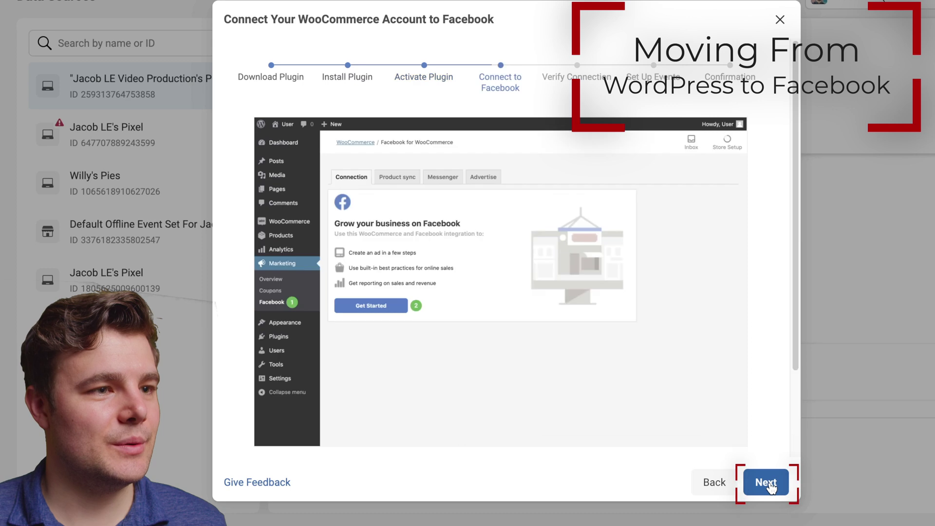
click(767, 483)
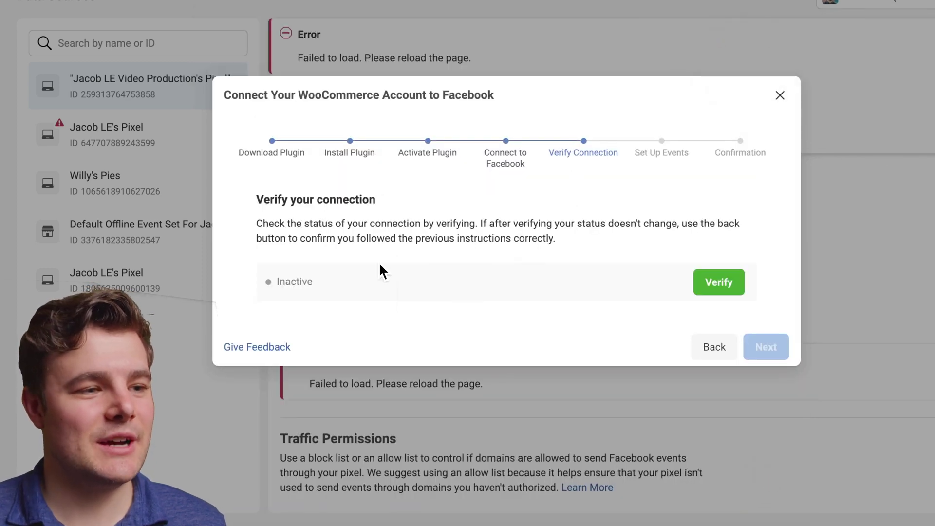
click(708, 284)
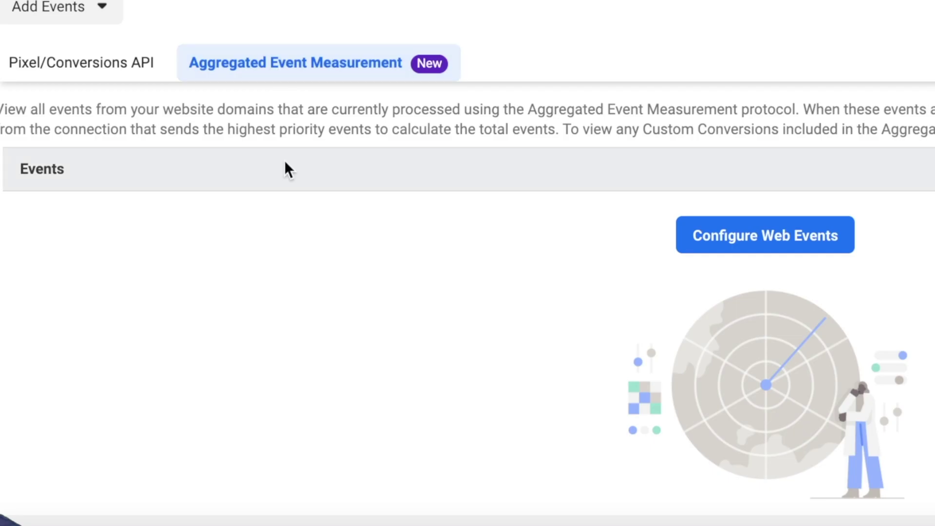
- Scroll down the Aggregated Event Measurement web event priority list to find Add to Cart and Lead
scroll(285, 254, down, 1)
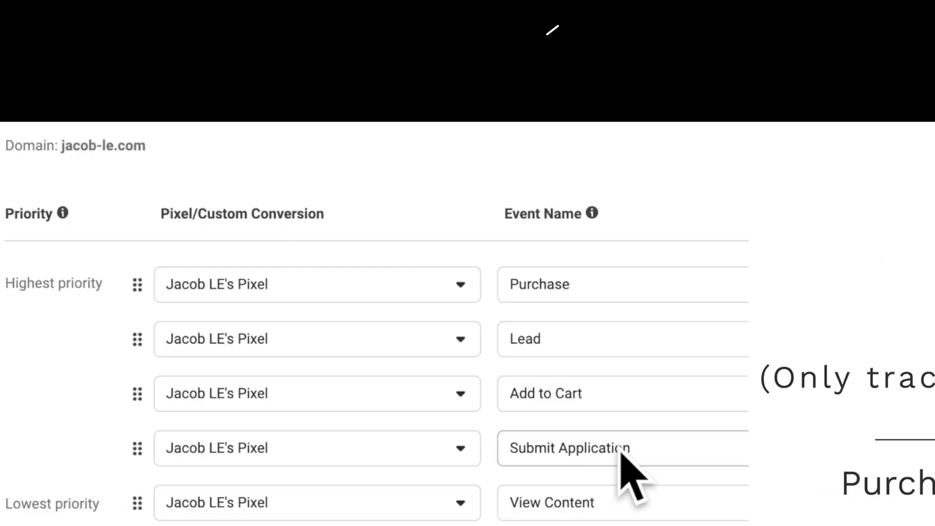